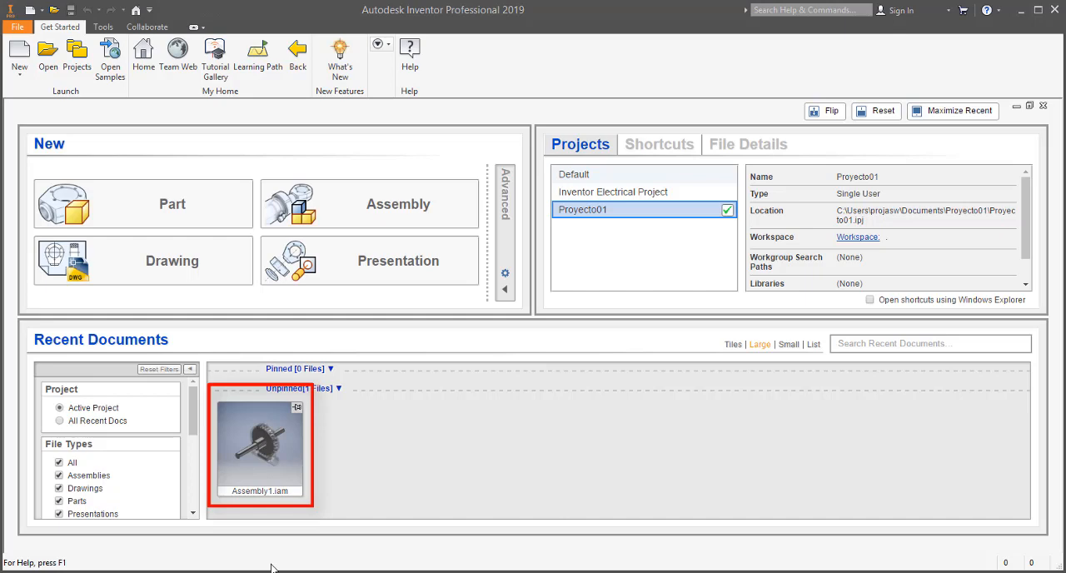
Open the recent Assembly1.iam and collapse the Transmision 02 subassembly, then expand the assembly's top-level relationships.
click(228, 414)
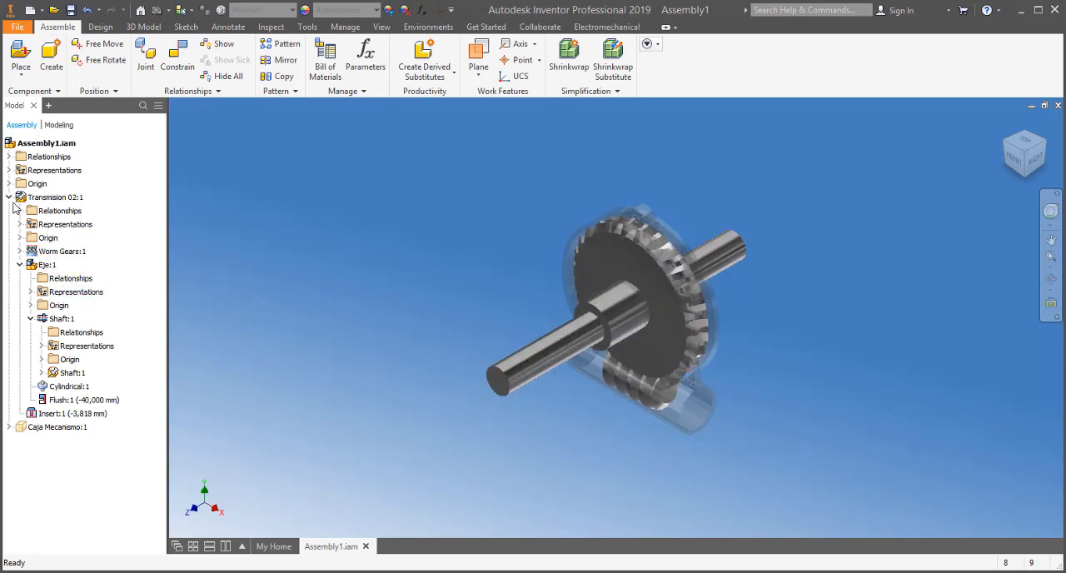
click(9, 197)
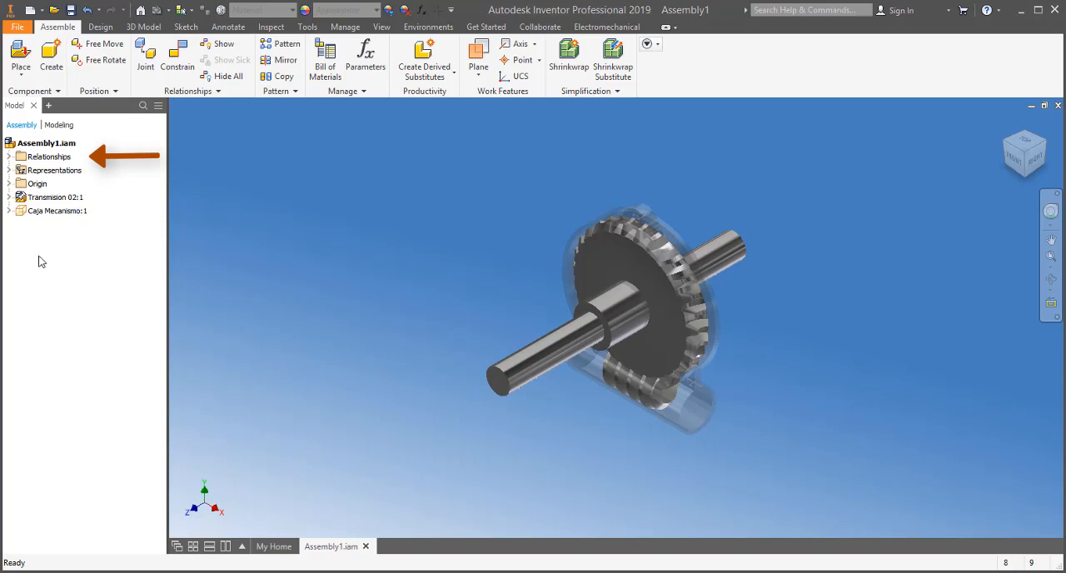
click(9, 157)
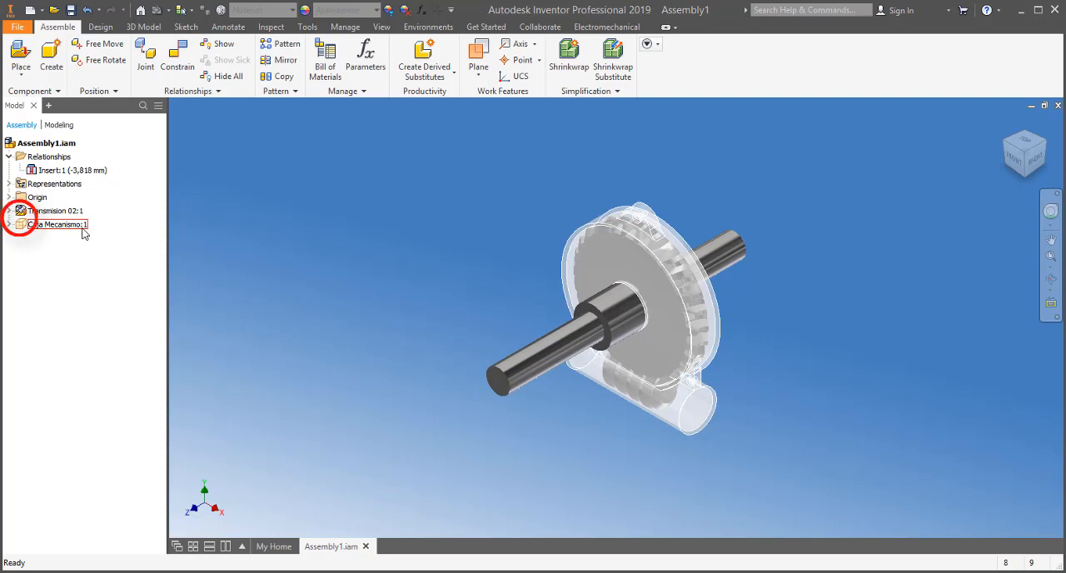
Examine the Cylindrical and Flush relationships inside the Transmision 02 subassembly, checking whether the flush can be edited from the main assembly.
click(1037, 160)
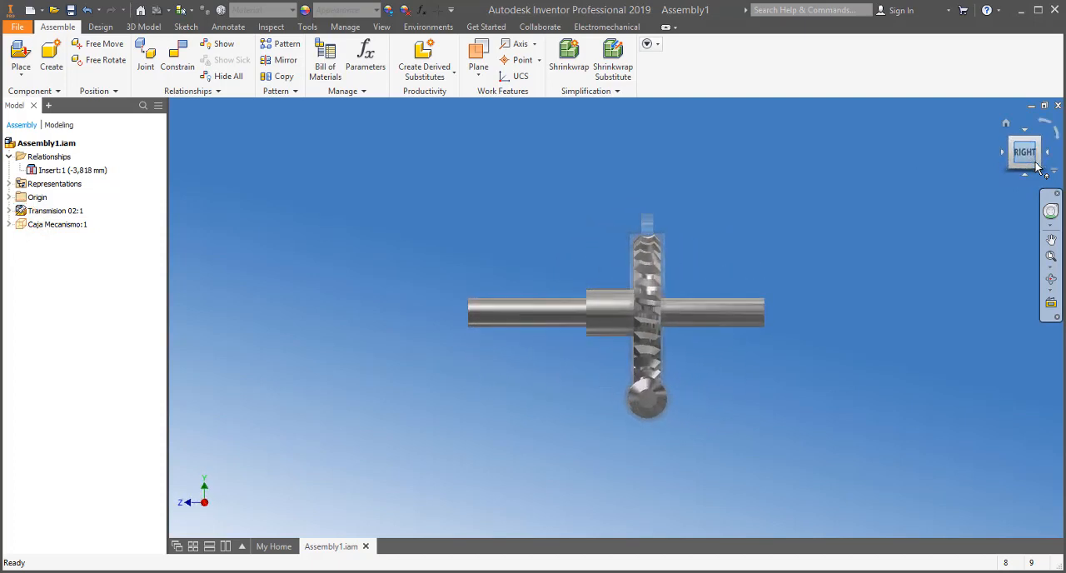
click(1052, 259)
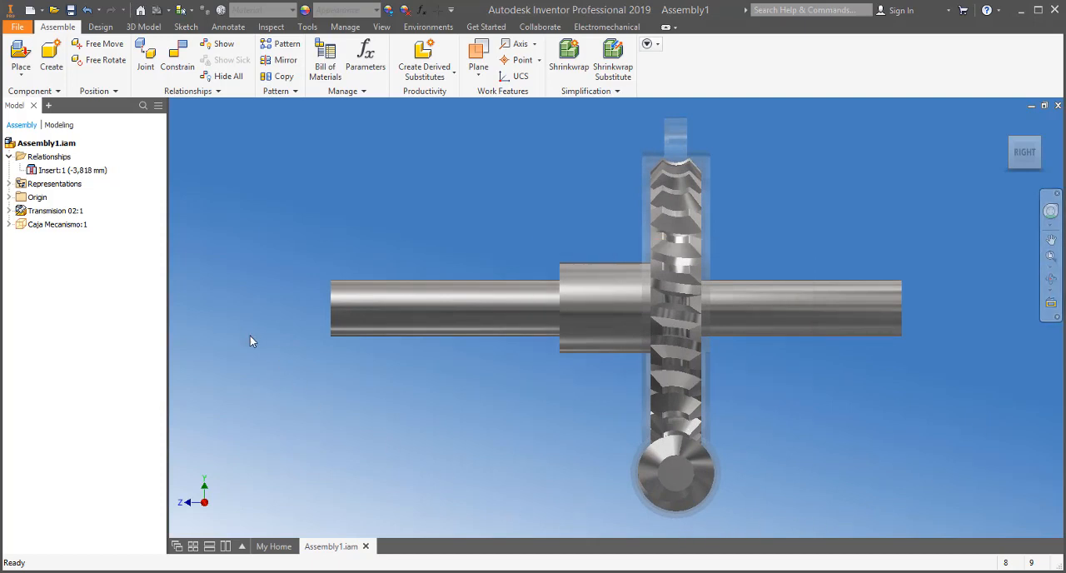
click(374, 330)
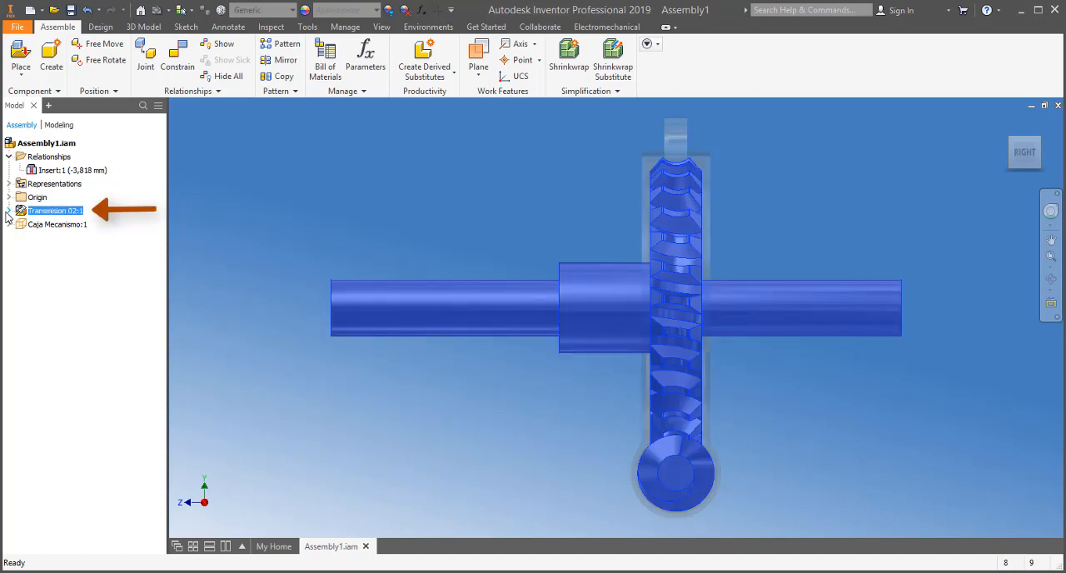
click(9, 211)
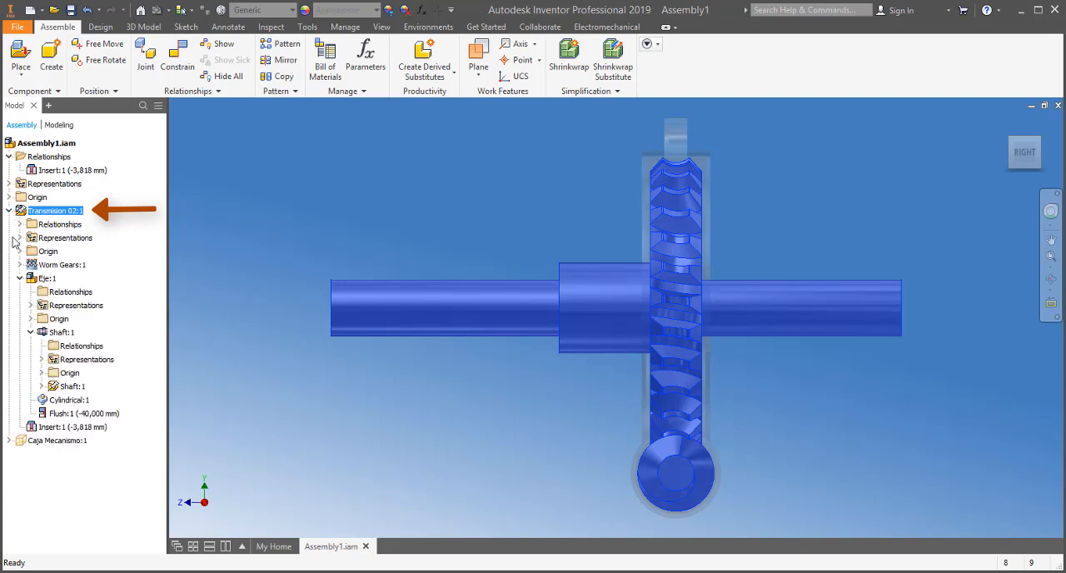
click(20, 279)
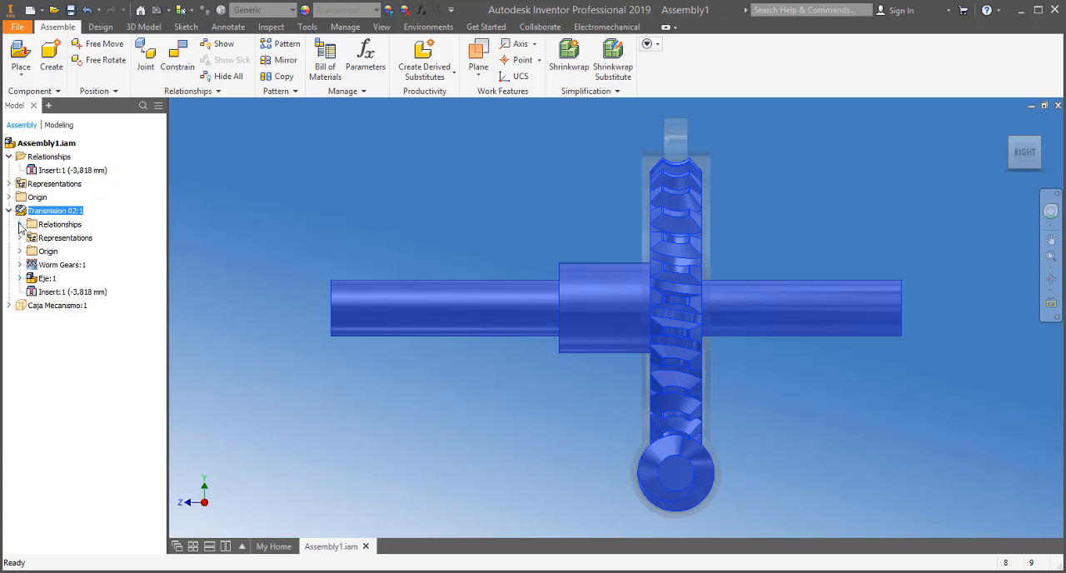
click(19, 224)
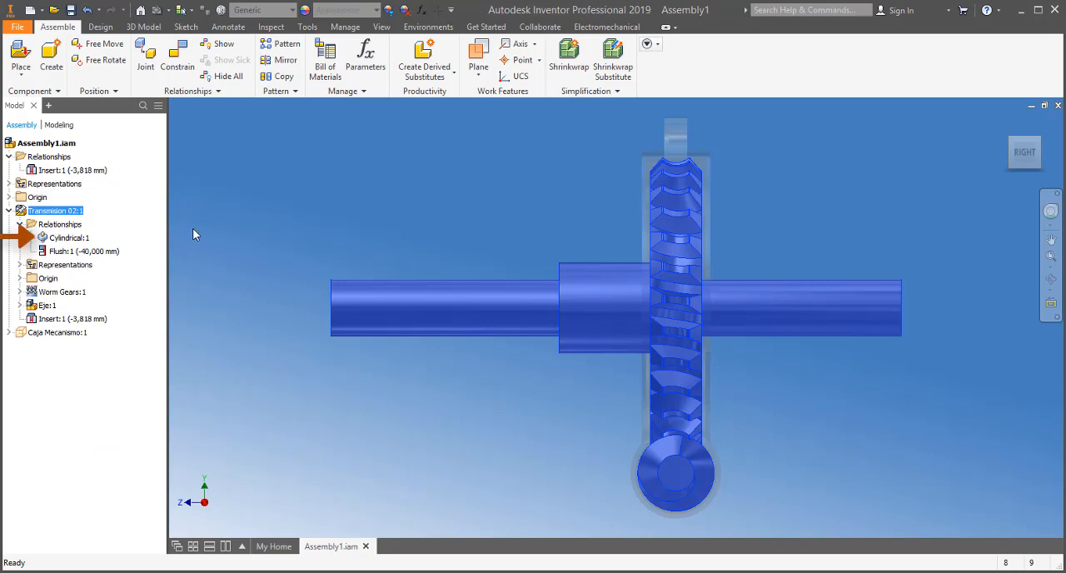
click(82, 240)
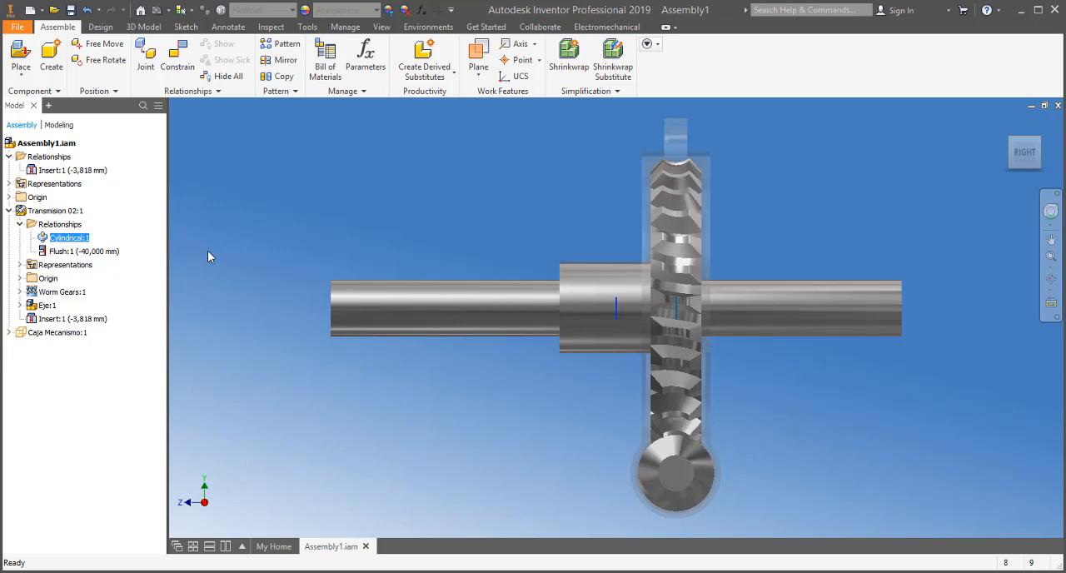
click(99, 252)
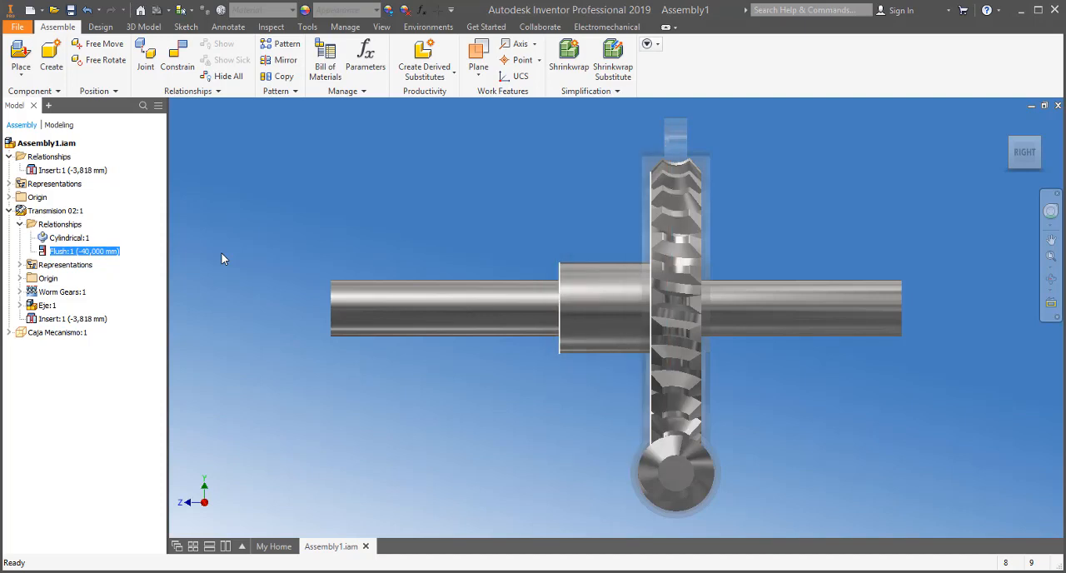
right_click(119, 253)
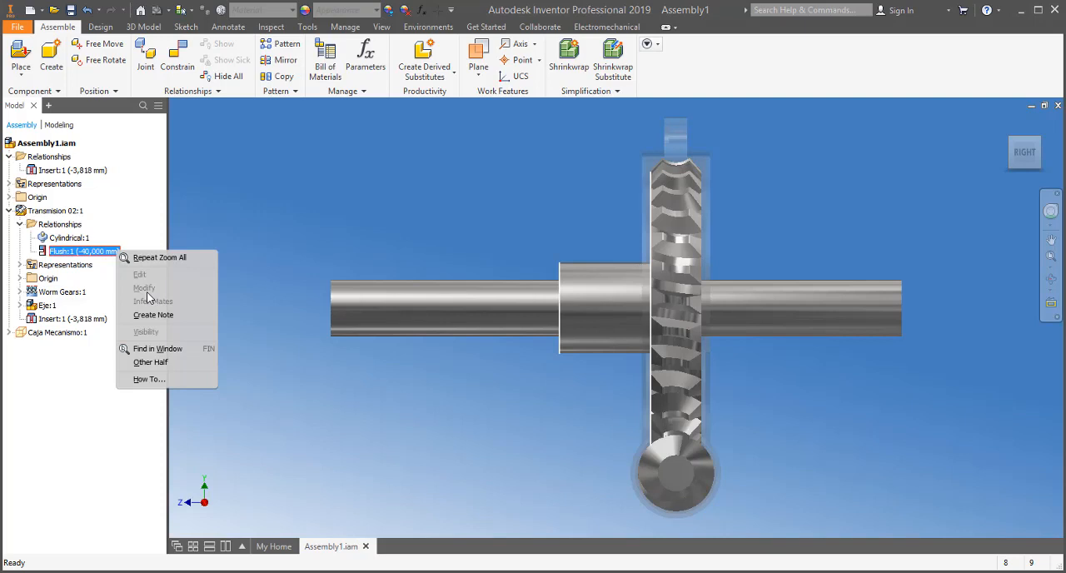
click(203, 219)
click(203, 217)
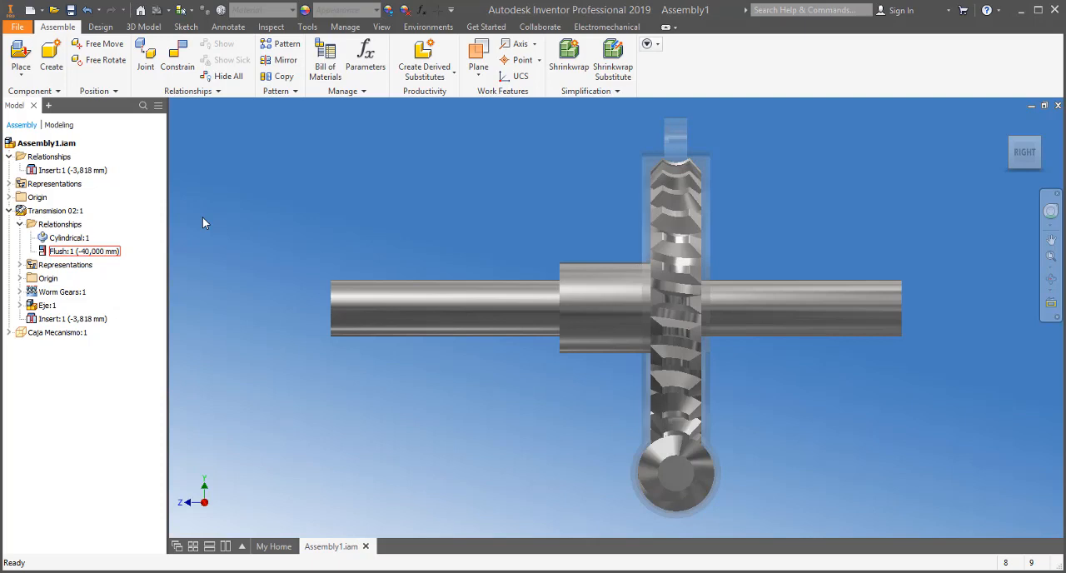
Open the Transmision 02 subassembly in its own window and expand its relationships.
click(61, 213)
right_click(61, 213)
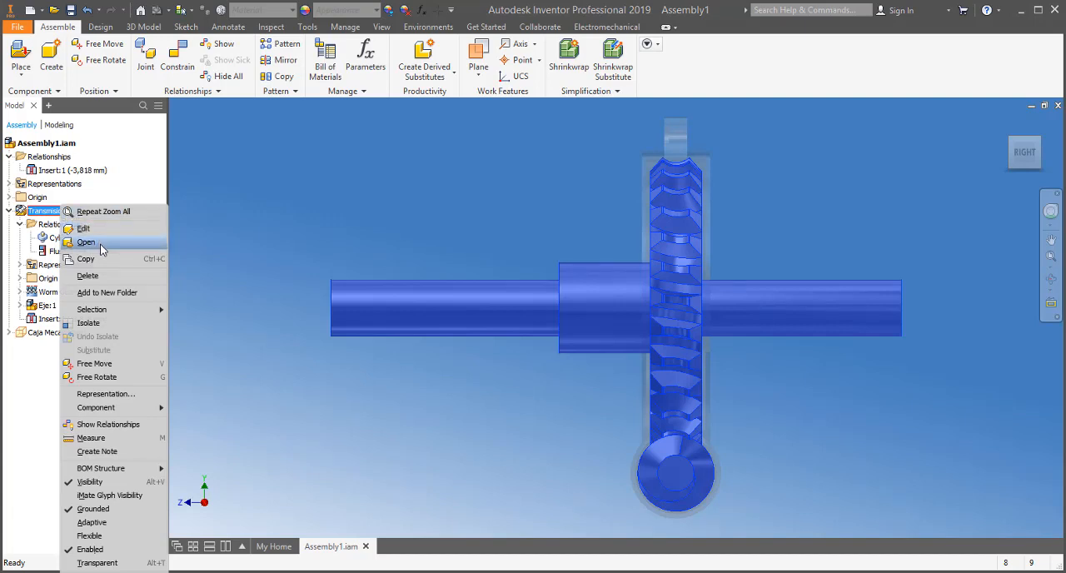
click(86, 243)
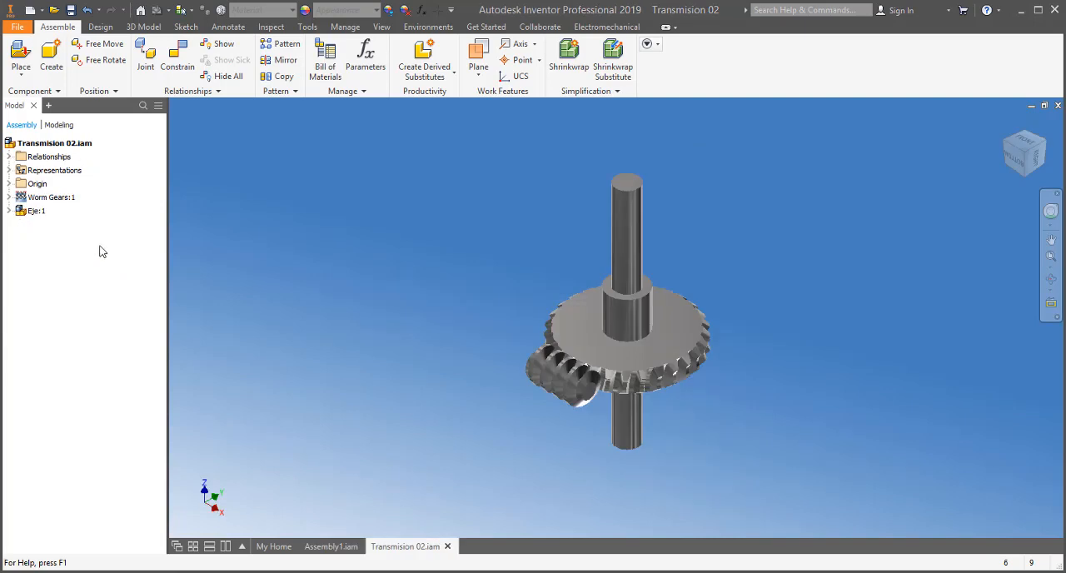
click(10, 158)
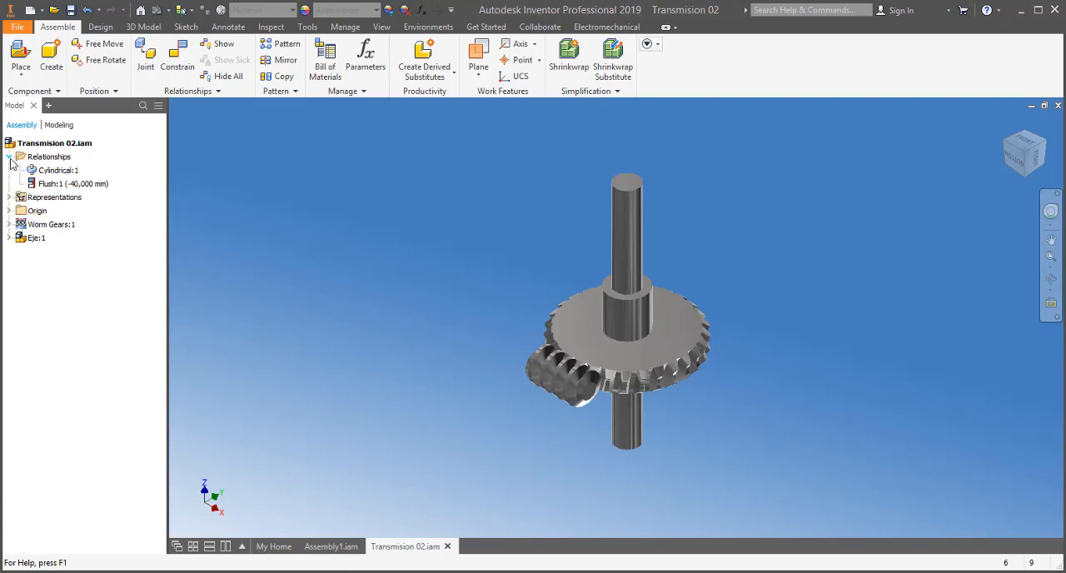
right_click(110, 188)
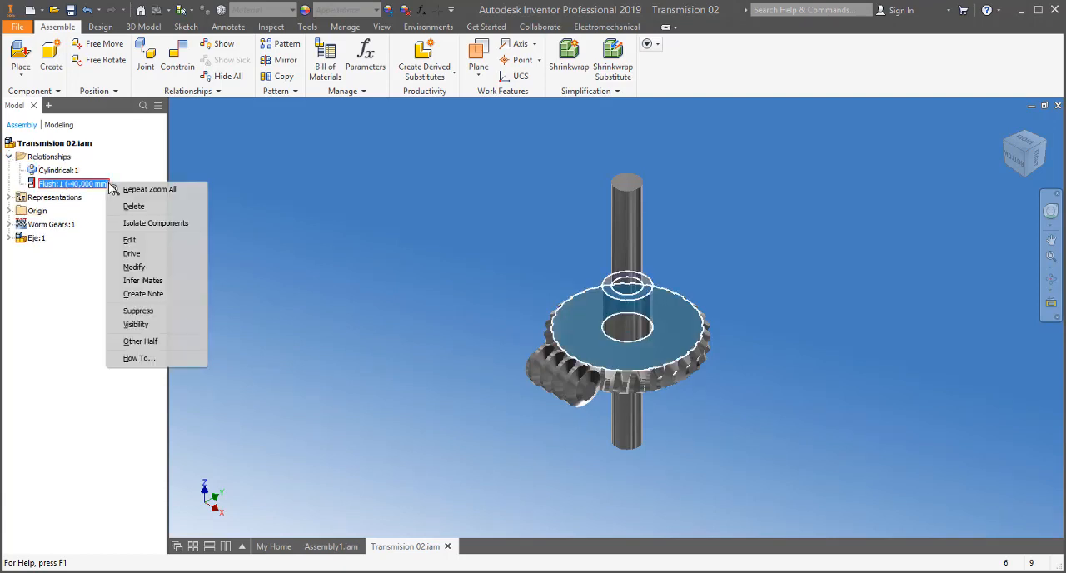
click(169, 242)
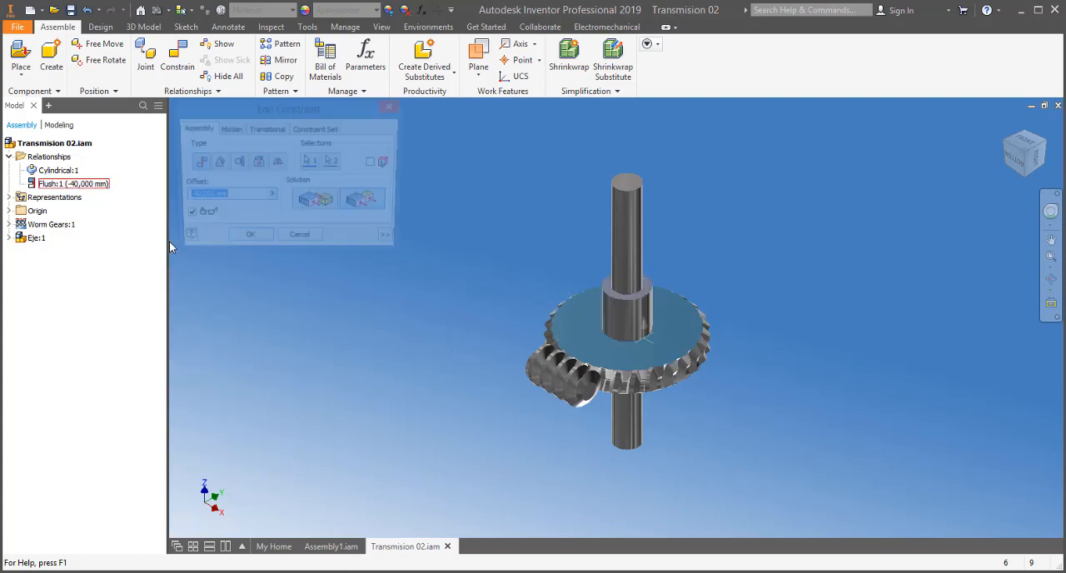
click(394, 108)
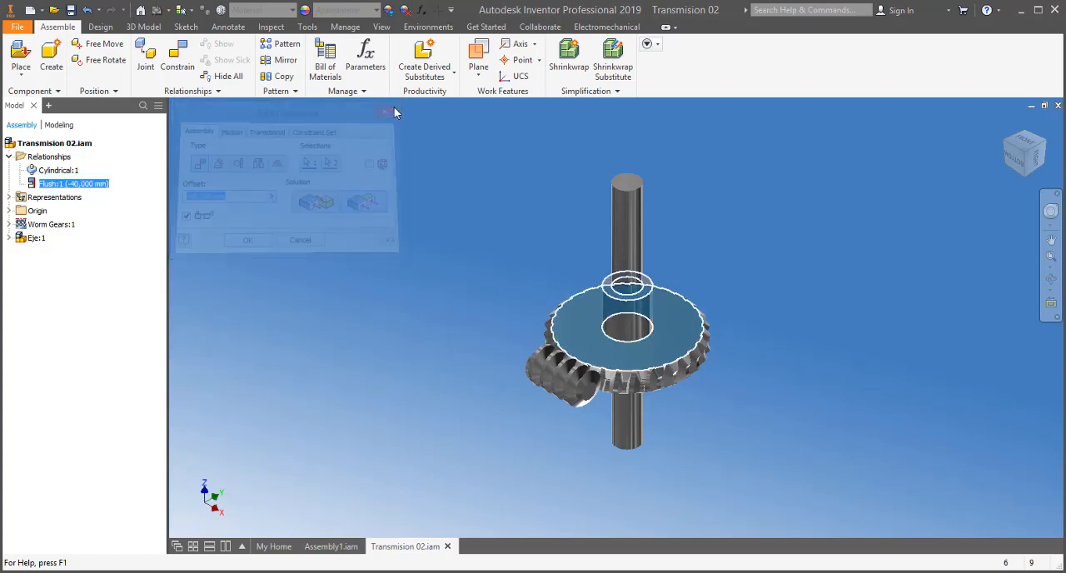
right_click(109, 191)
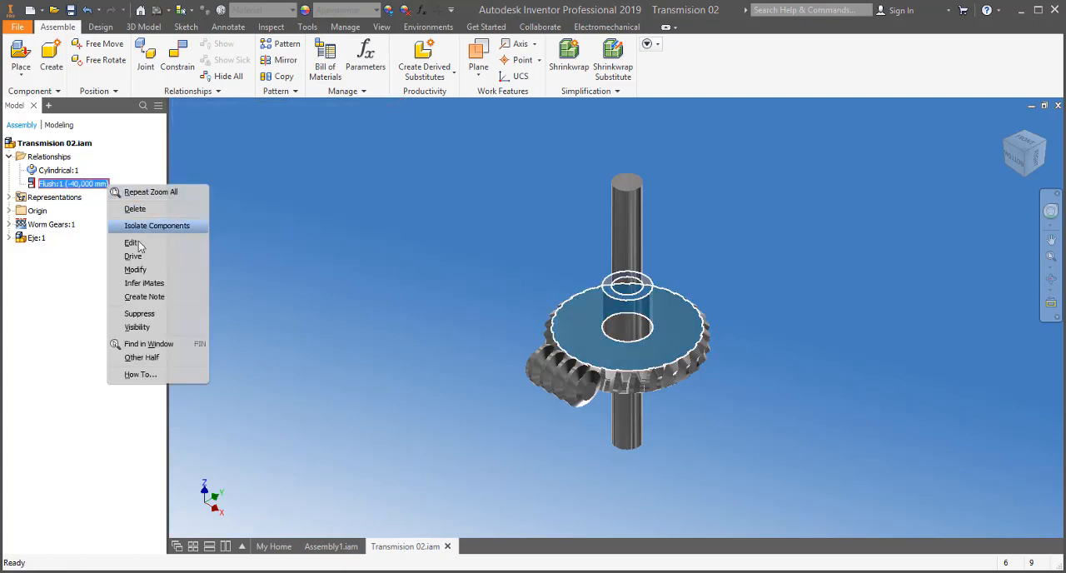
click(142, 271)
drag(144, 306, 182, 179)
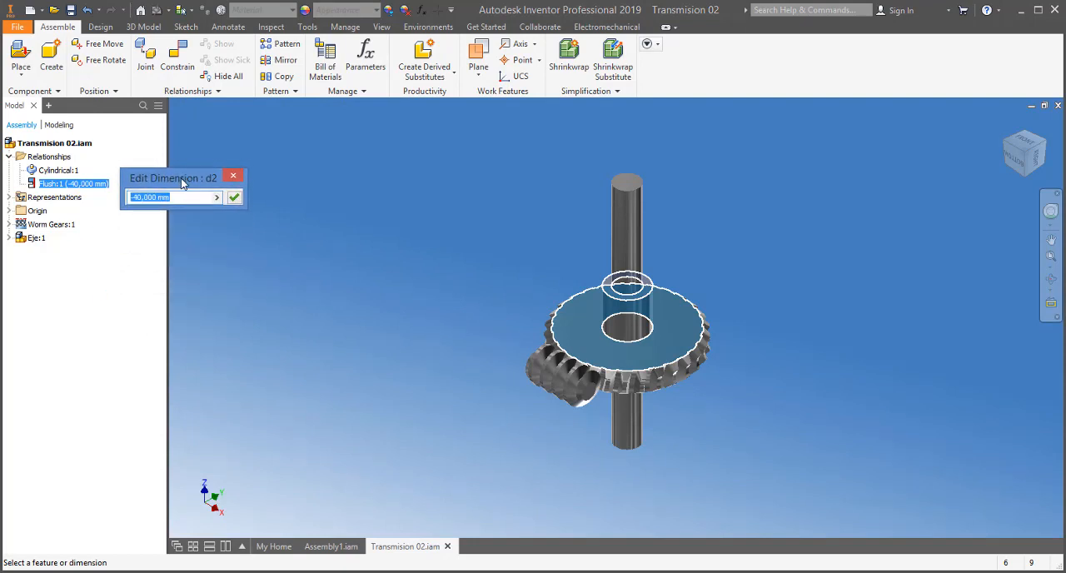
click(236, 181)
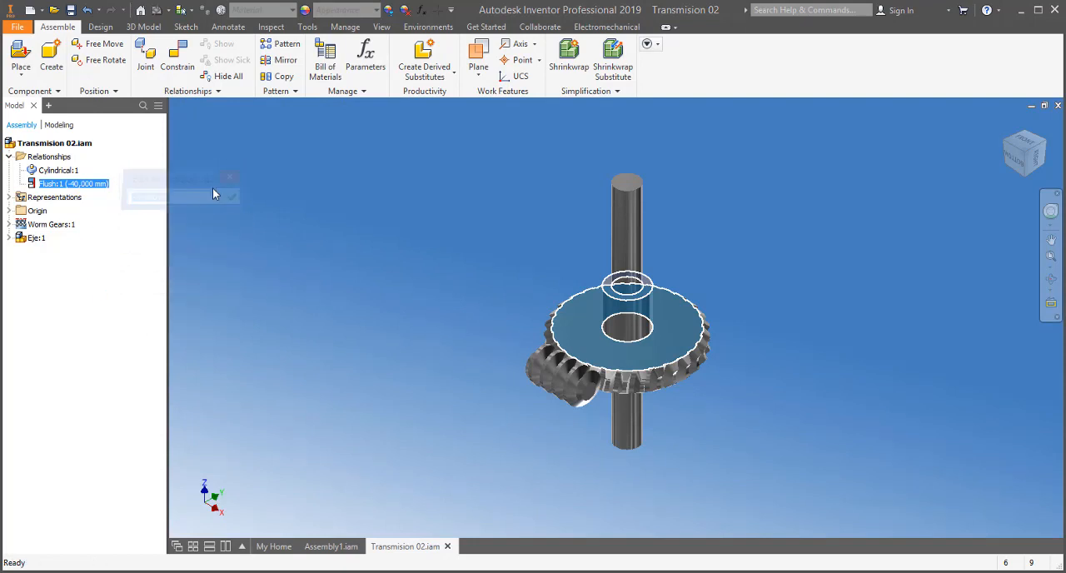
Delete the Flush constraint and move the shaft upward along its axis, partly out of the worm gear.
right_click(110, 190)
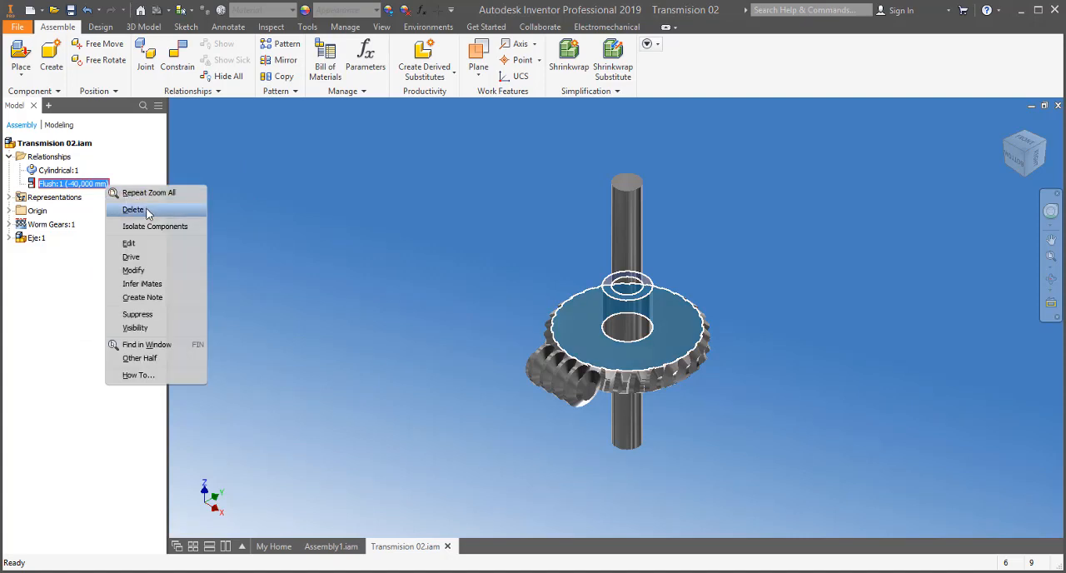
click(134, 210)
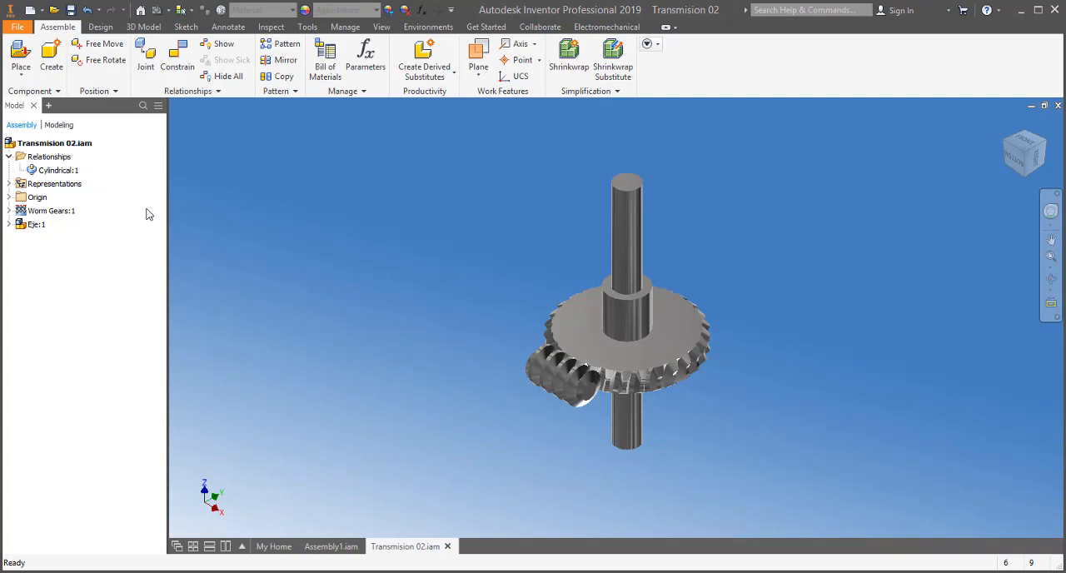
drag(621, 252, 629, 214)
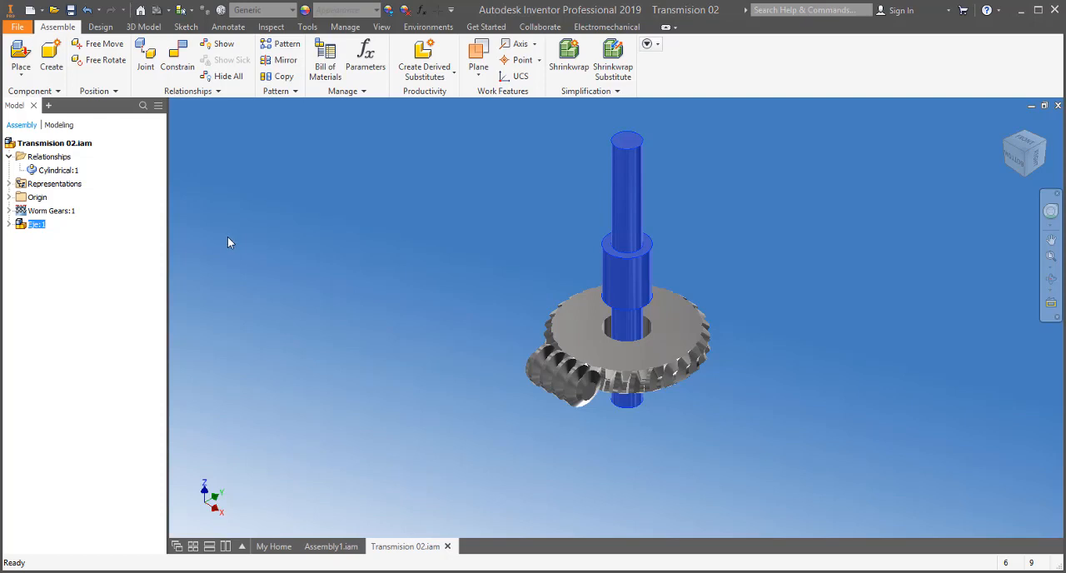
Make the XY origin plane of the Transmision 02 assembly visible.
click(9, 196)
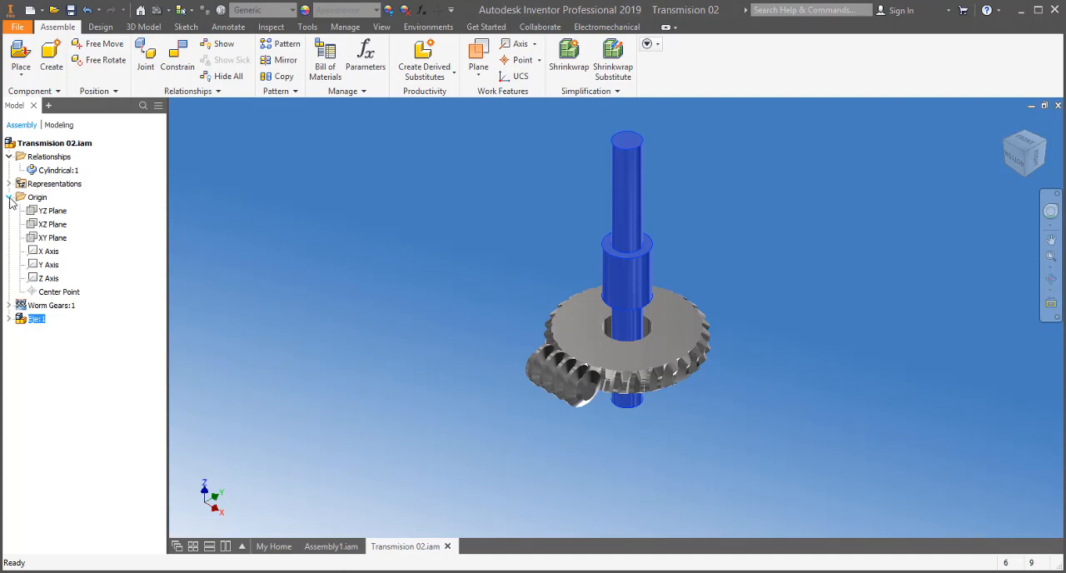
right_click(63, 238)
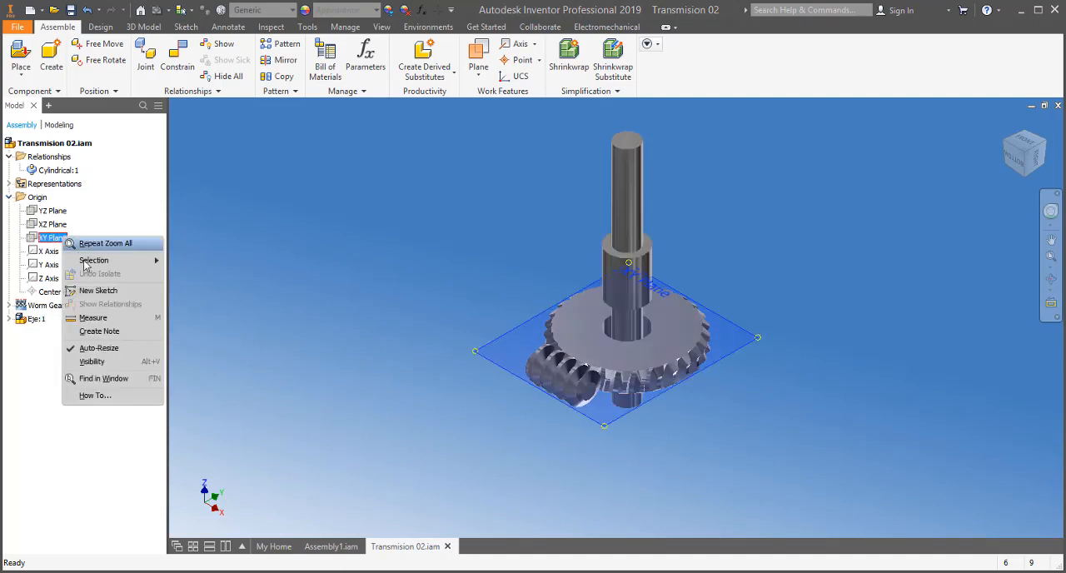
click(131, 363)
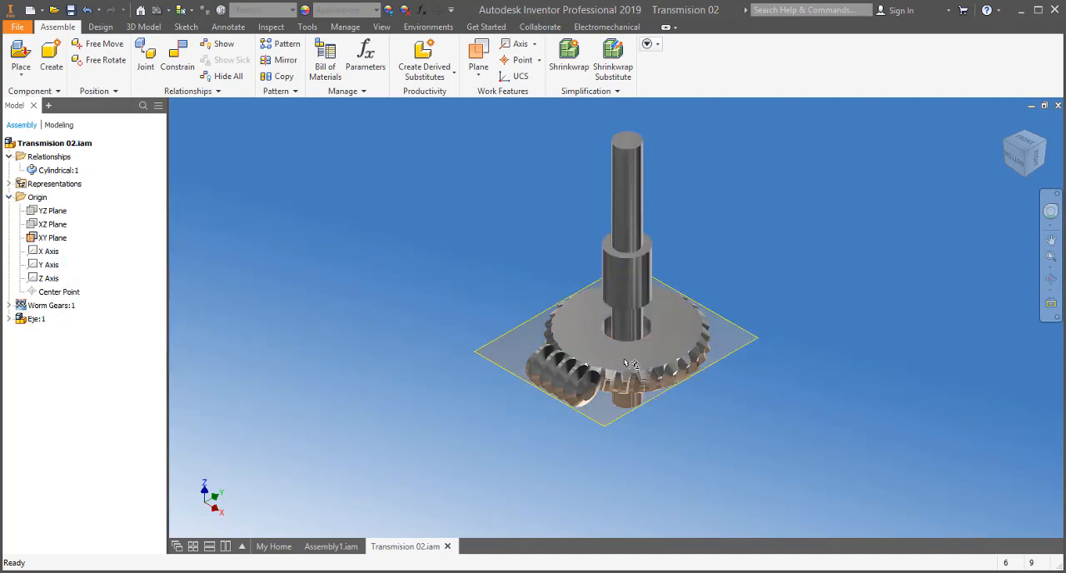
Add a Mate constraint between the lower circular edge of the shaft's collar and the XY plane with a -25 mm offset.
click(1030, 178)
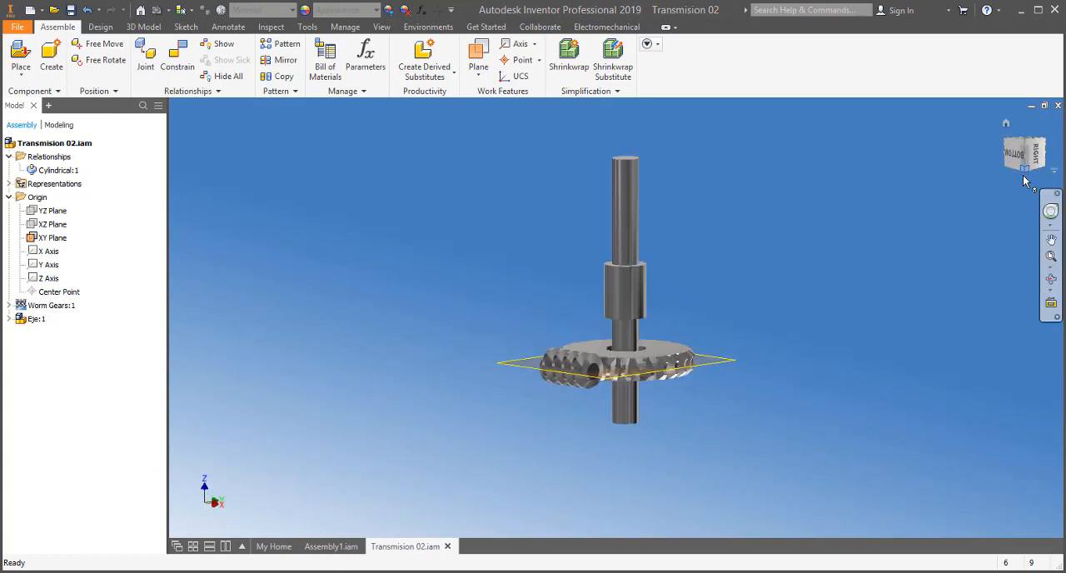
click(1010, 130)
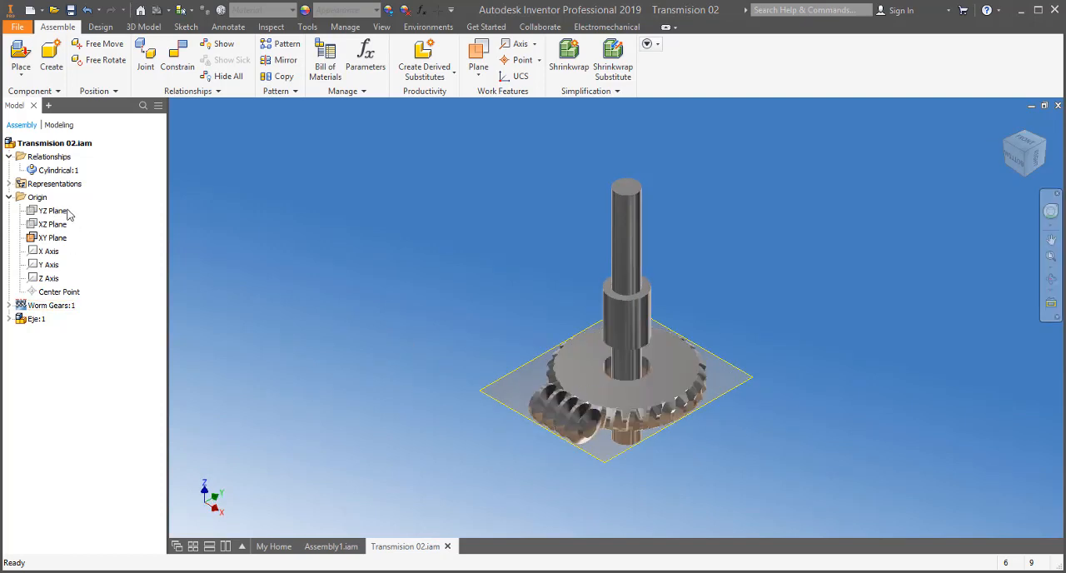
click(178, 60)
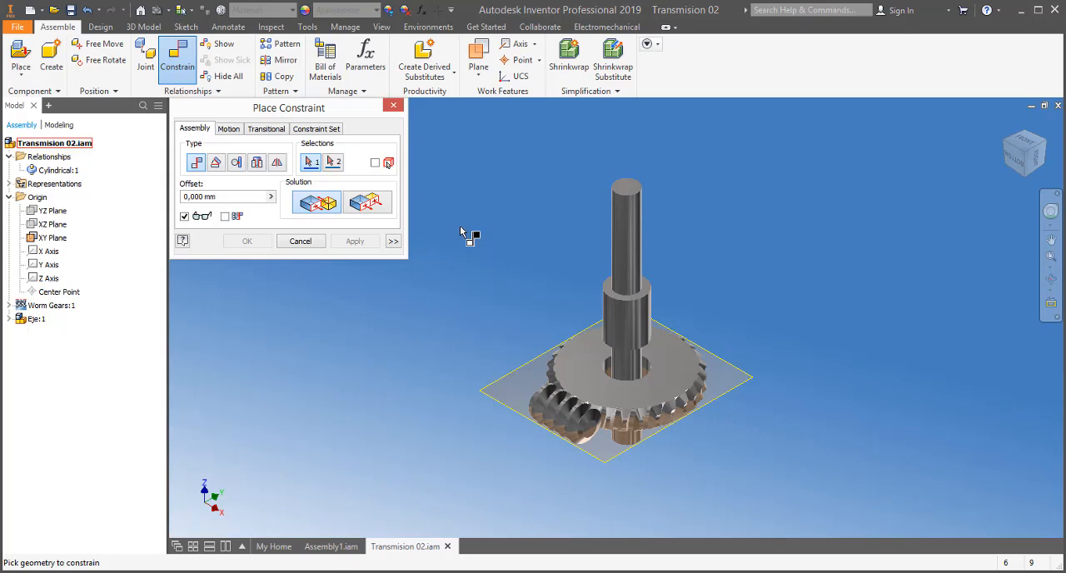
click(646, 347)
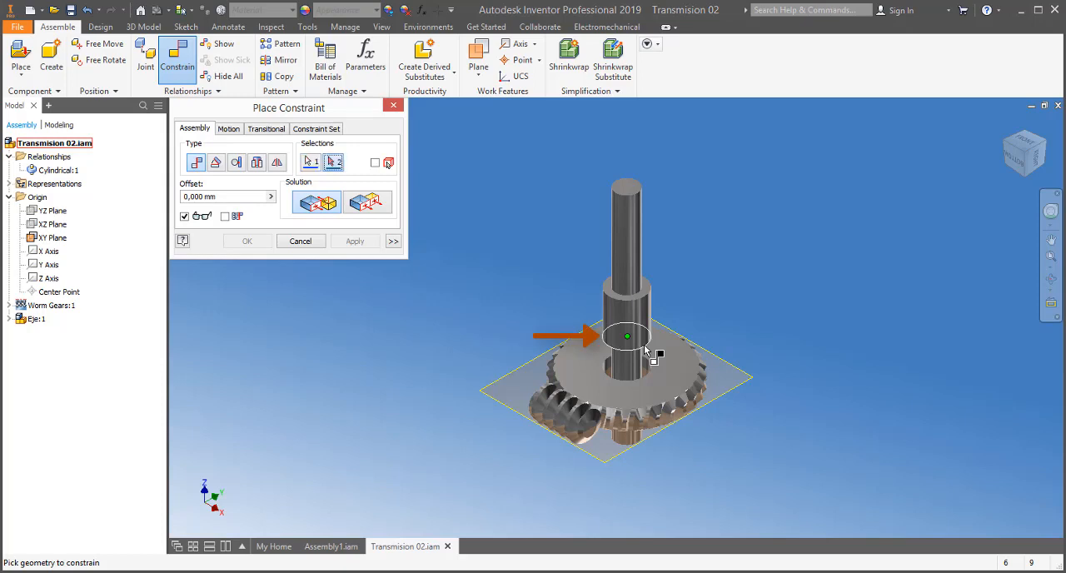
click(746, 388)
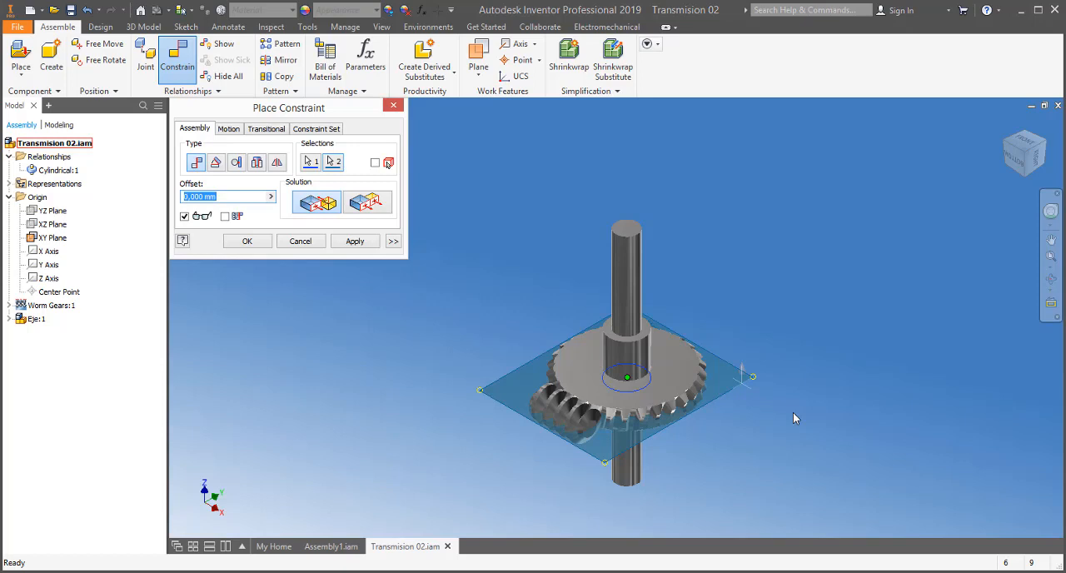
text(25)
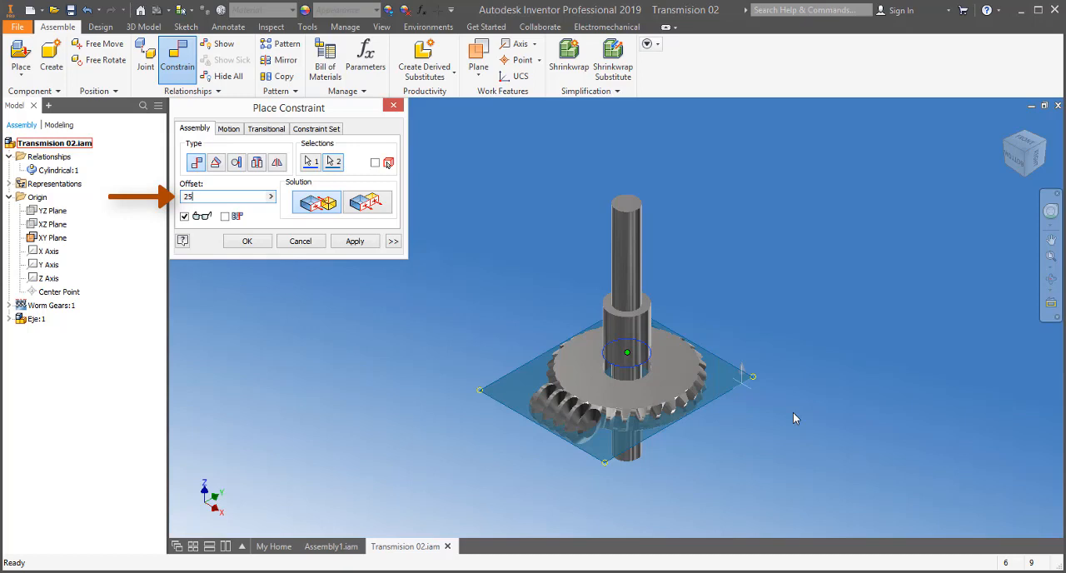
text(-)
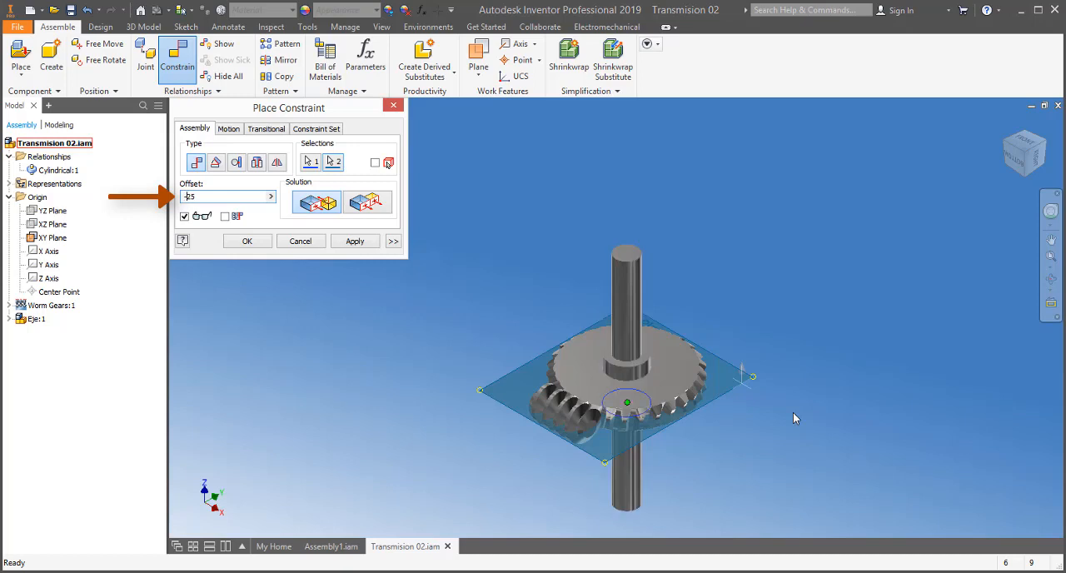
click(250, 243)
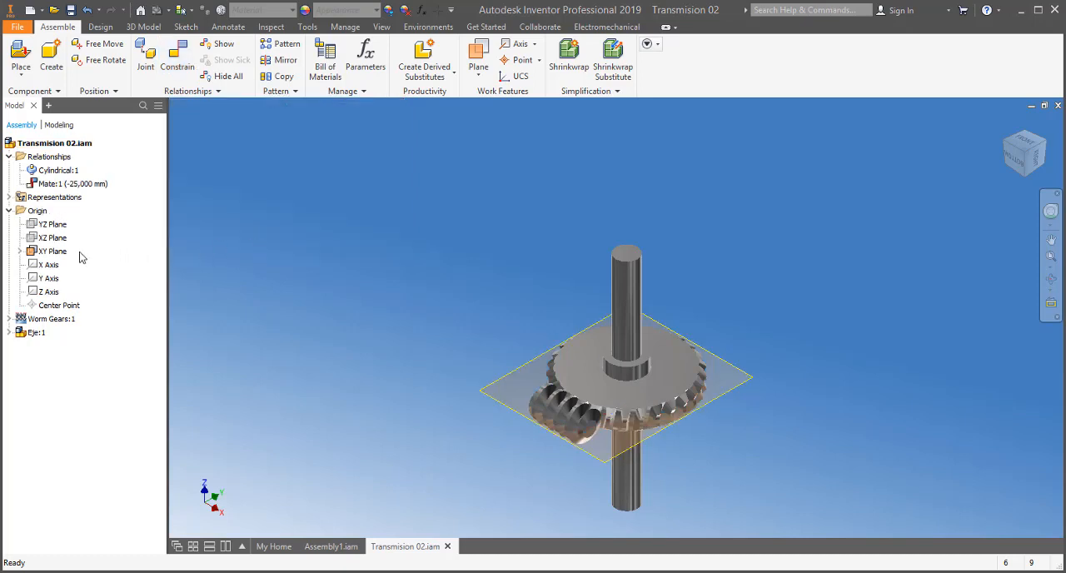
Hide the XY plane and show the whole transmission from the right side.
right_click(54, 253)
click(96, 377)
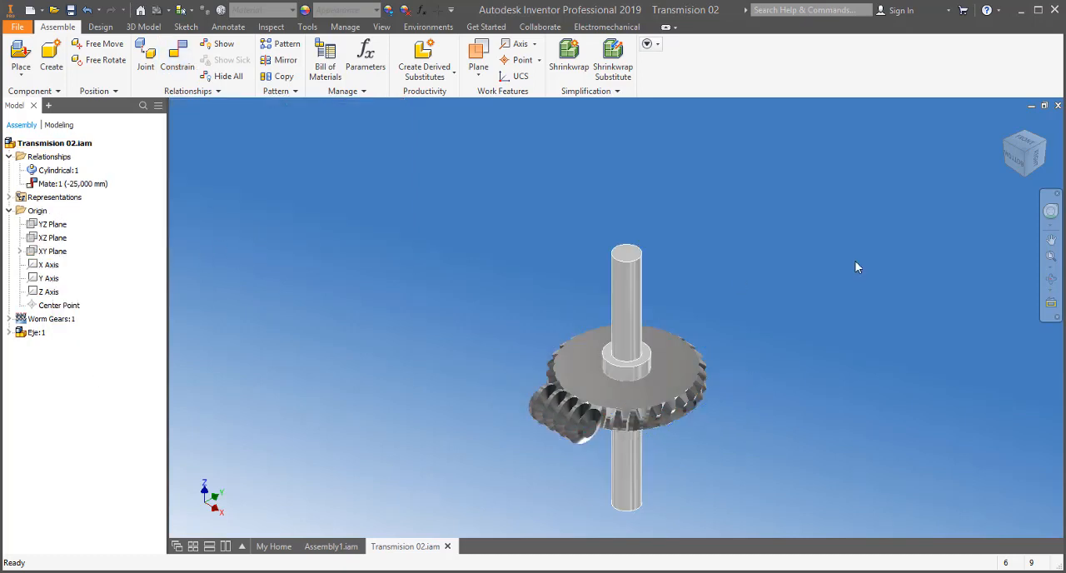
click(1052, 156)
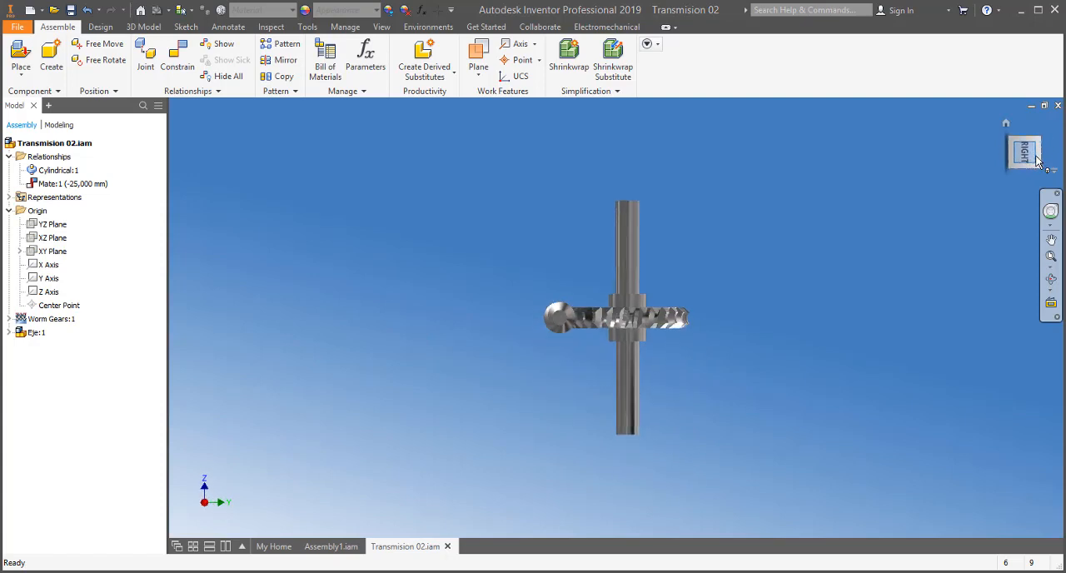
click(1051, 258)
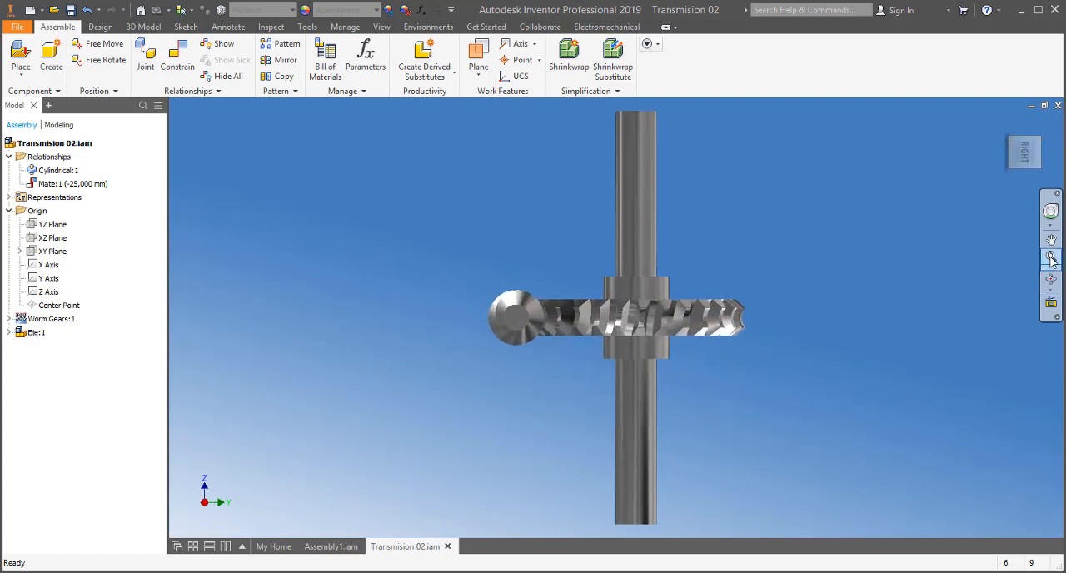